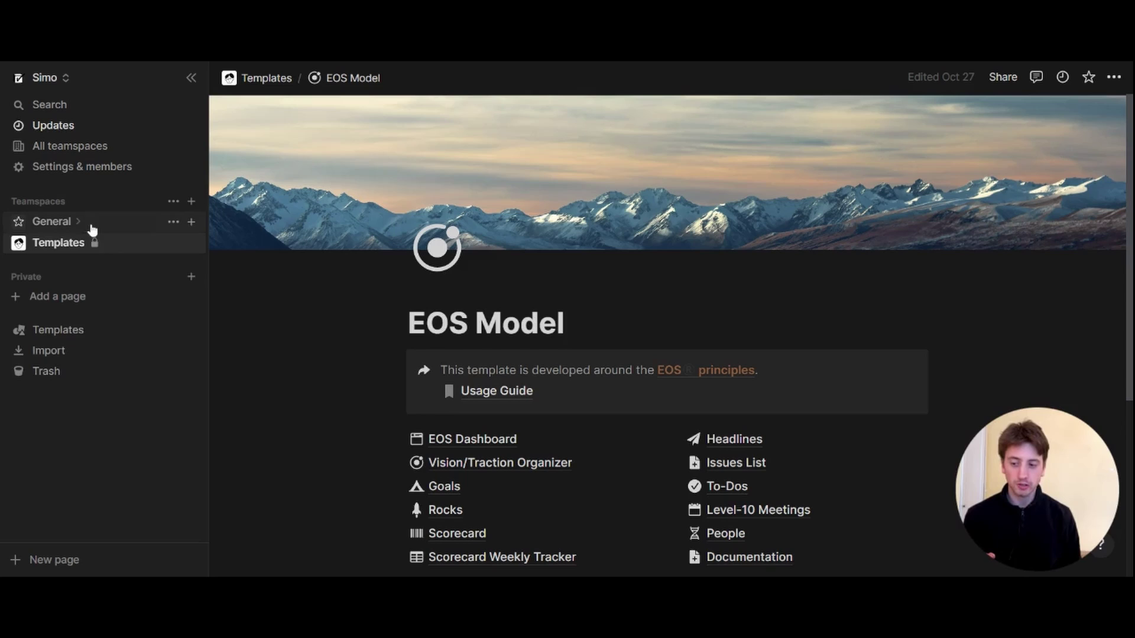
Step: Toggle the General and Templates teamspaces in the sidebar, leaving Templates expanded
left_click(89, 226)
left_click(80, 227)
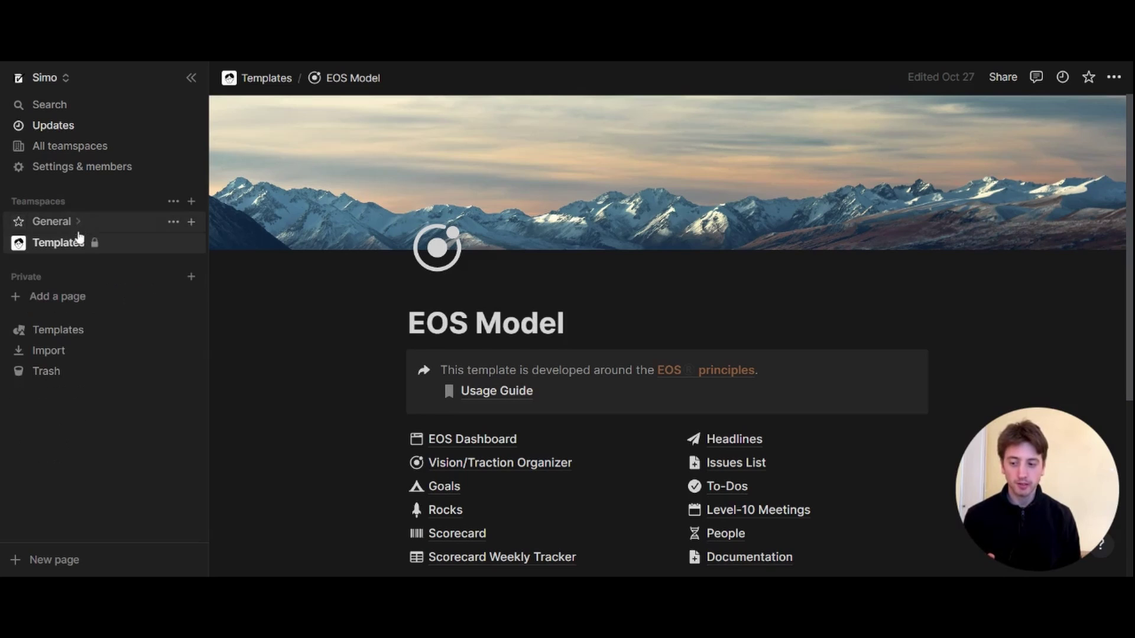
left_click(106, 247)
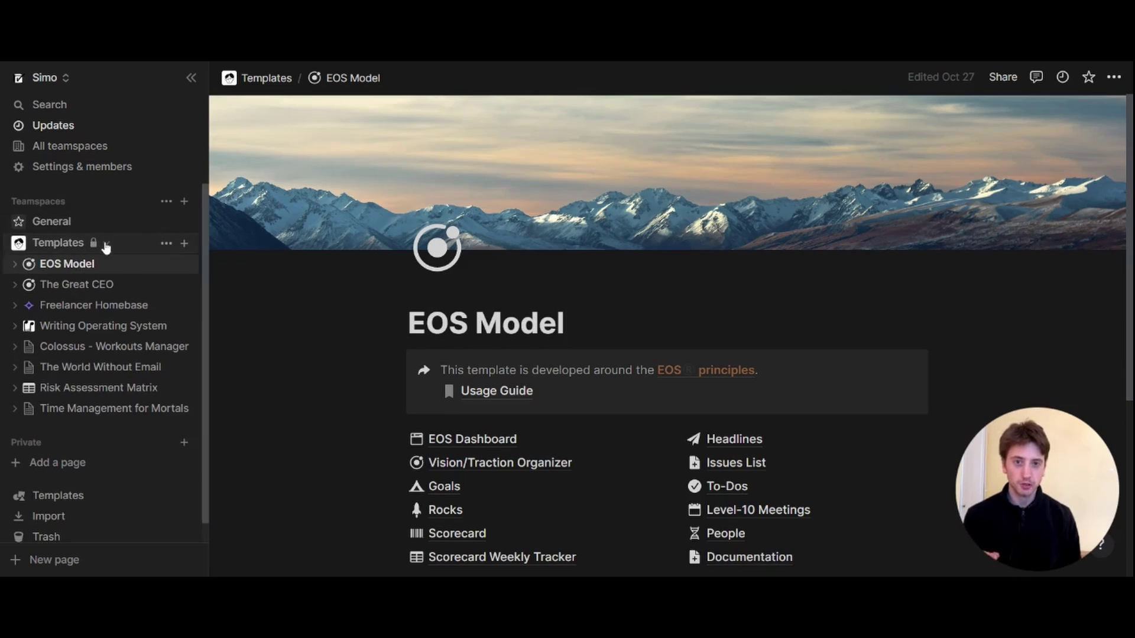
left_click(107, 247)
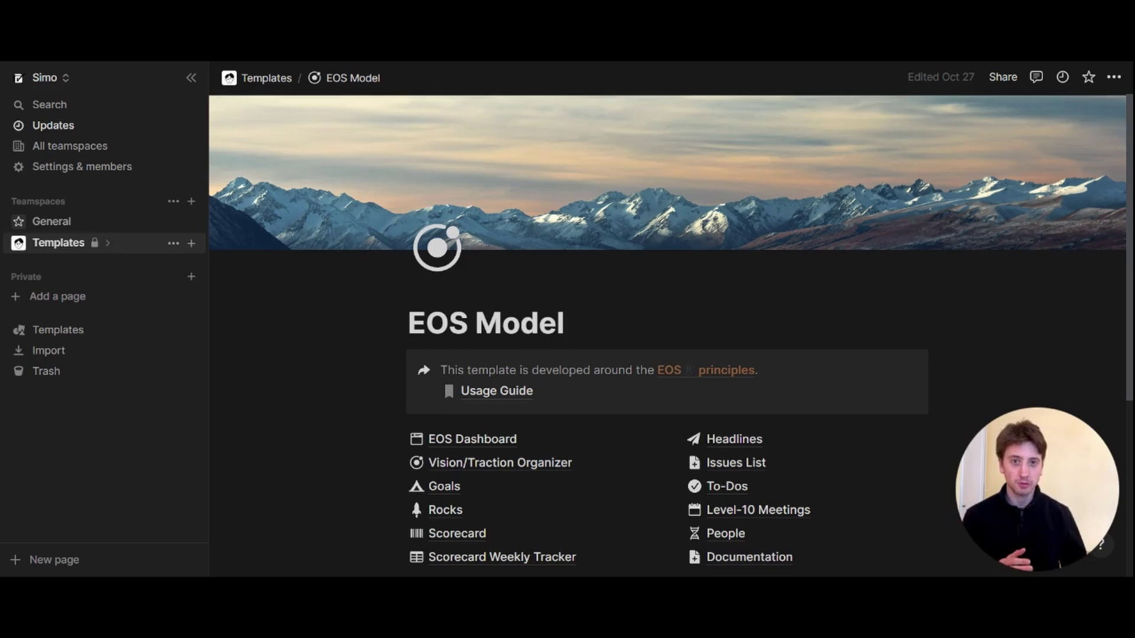
left_click(106, 243)
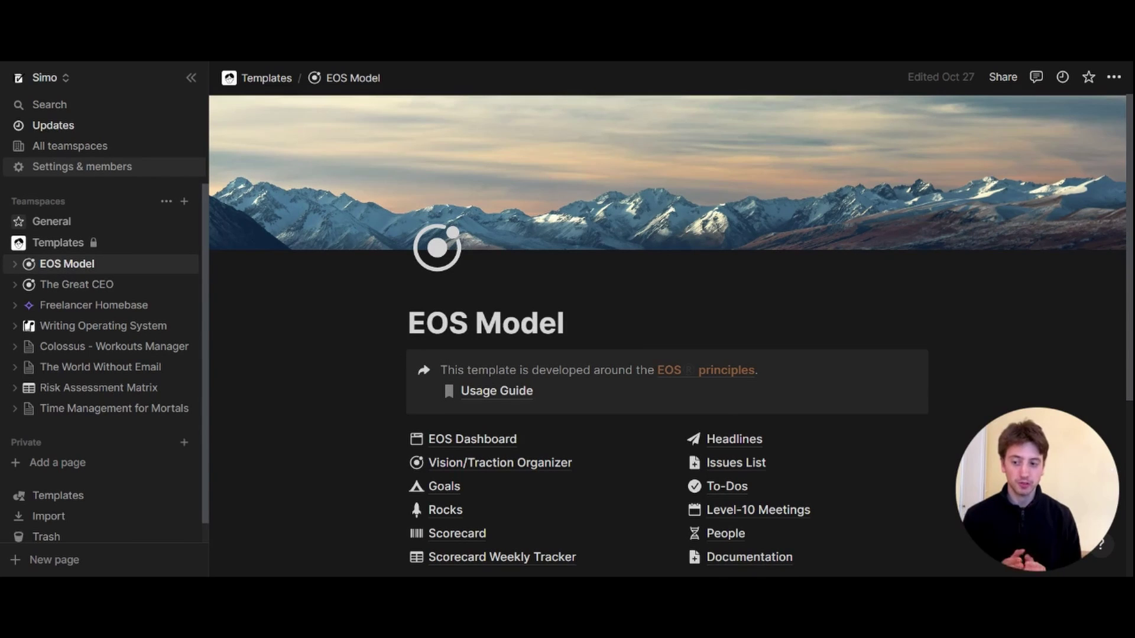
Step: Show and hide the General teamspace's pages, then bring up its '...' options menu
left_click(105, 229)
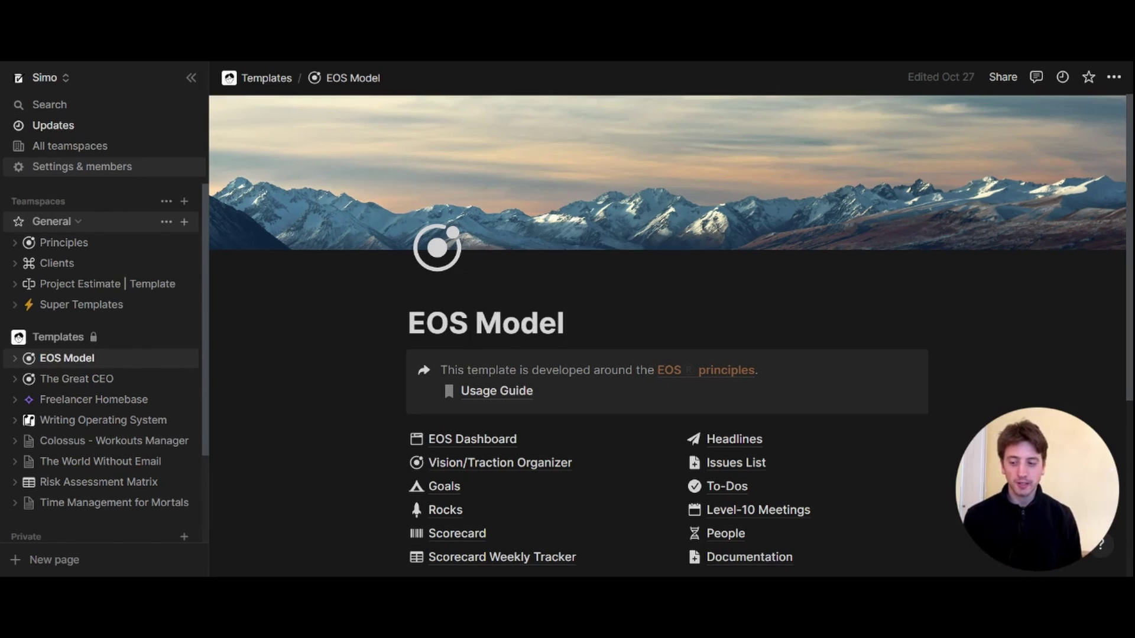
left_click(115, 224)
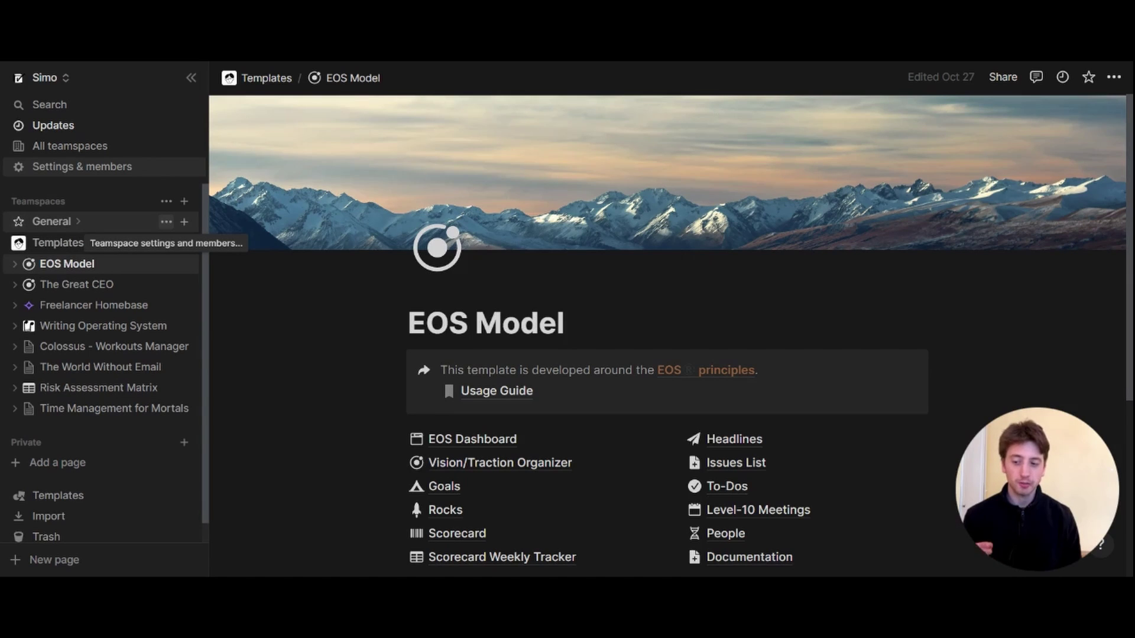
left_click(166, 221)
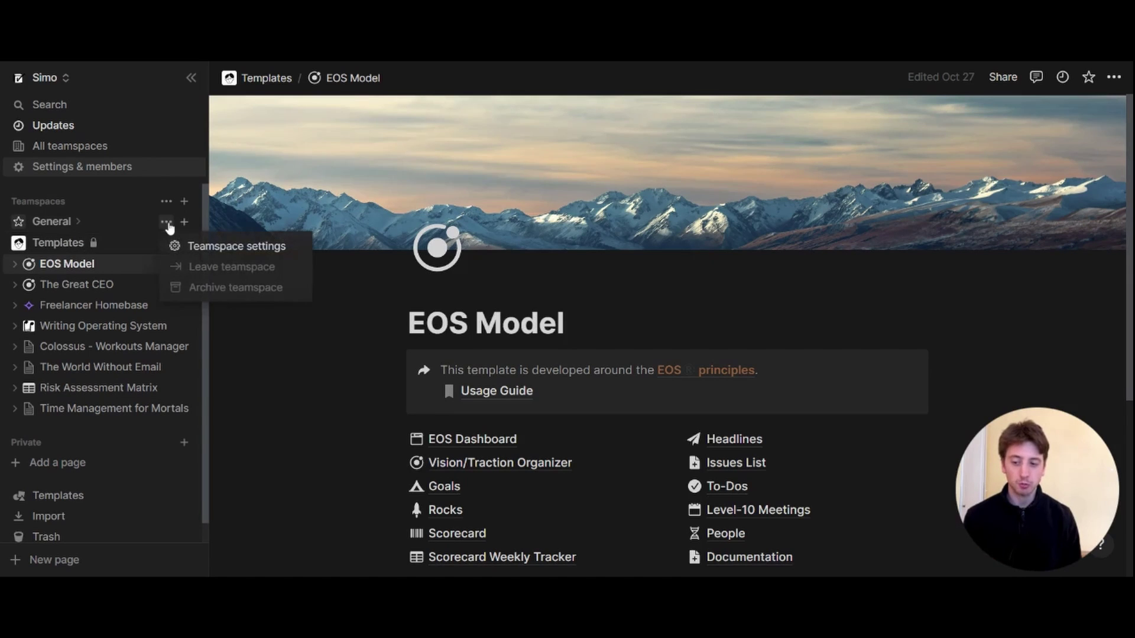
Step: Open the General teamspace settings and look over its name, description and icon choices without changing them
left_click(237, 246)
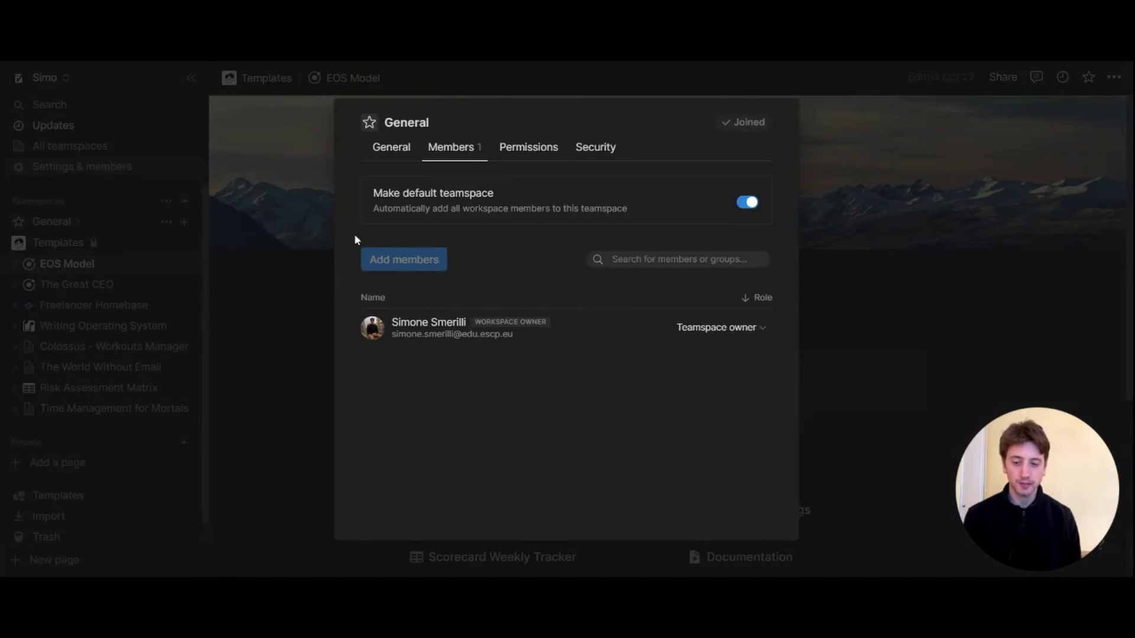
left_click(407, 155)
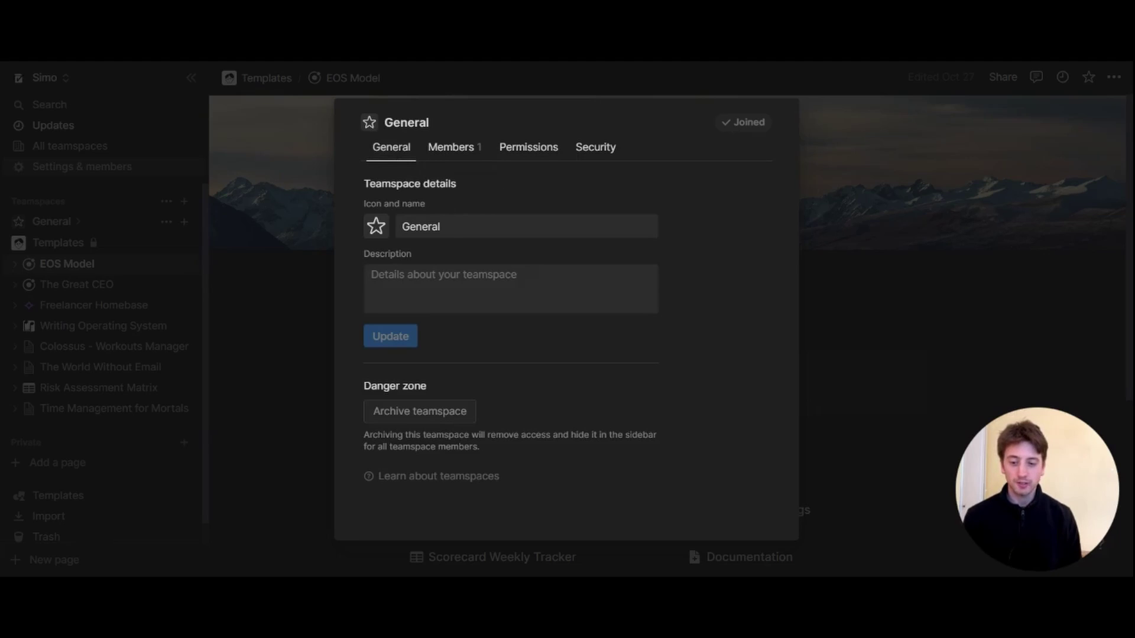
left_click(375, 227)
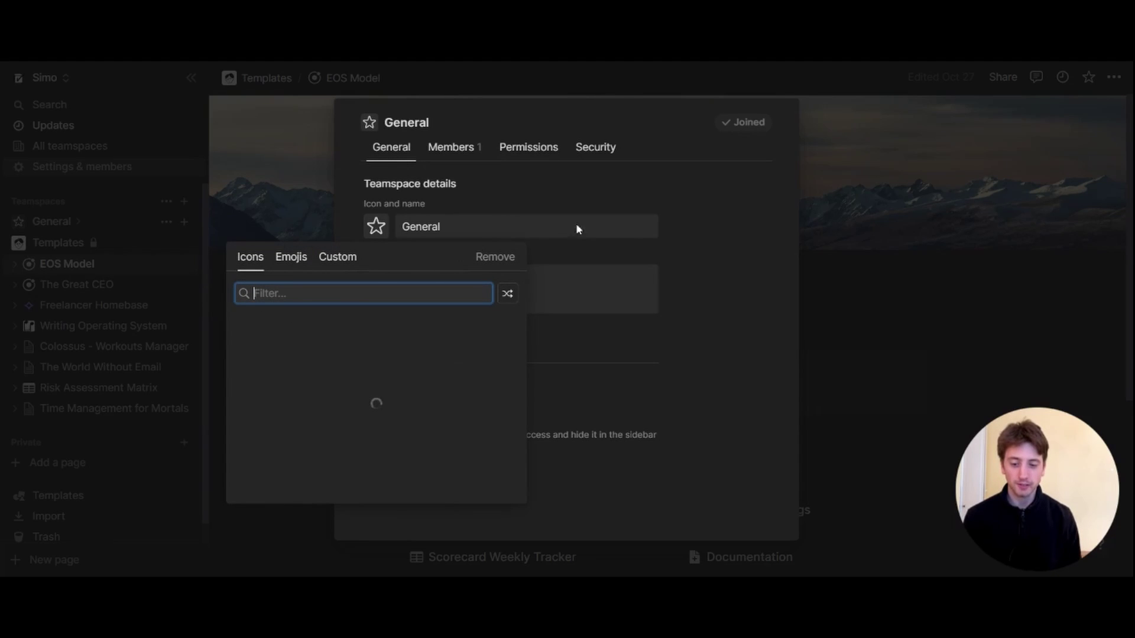
key("Escape")
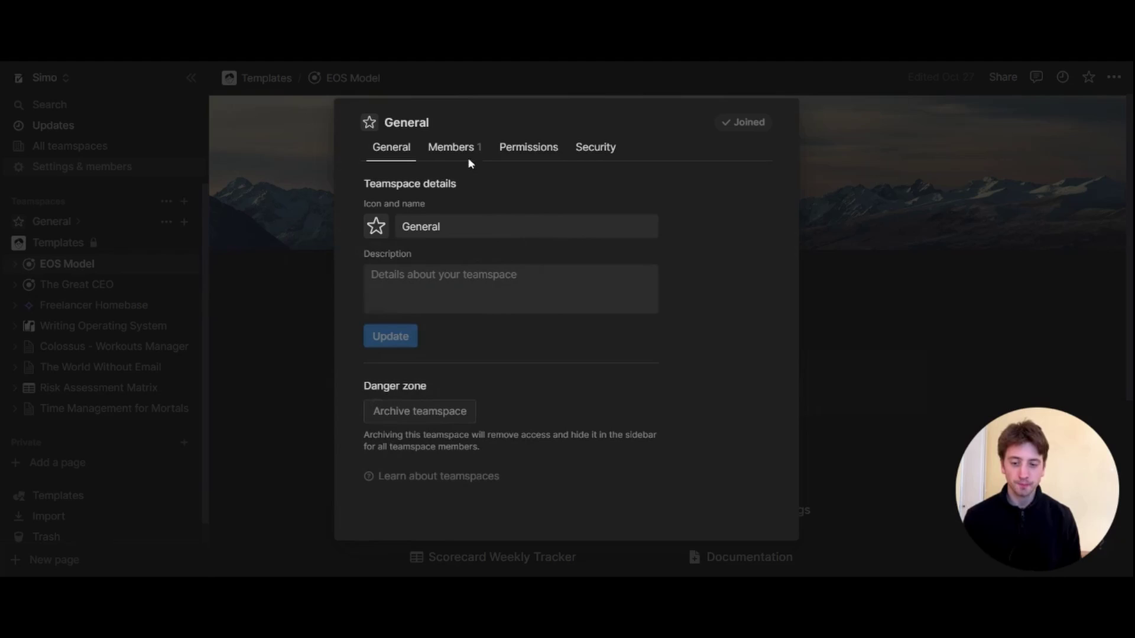
Step: Check the Members tab, confirming the single member's Teamspace owner role stays unchanged
left_click(452, 155)
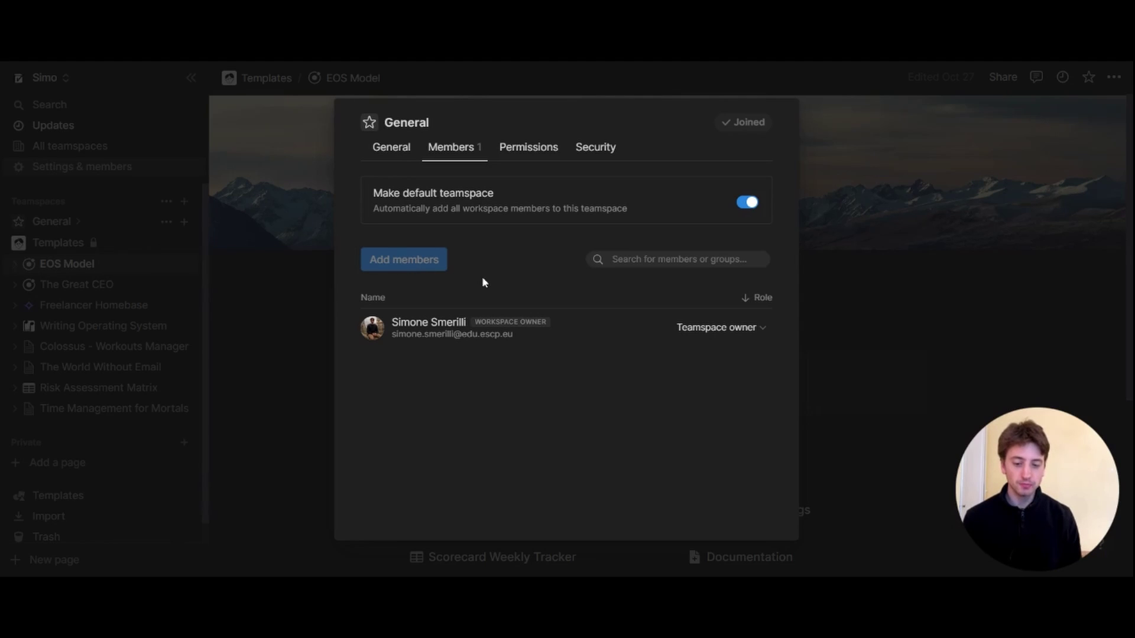
left_click(724, 328)
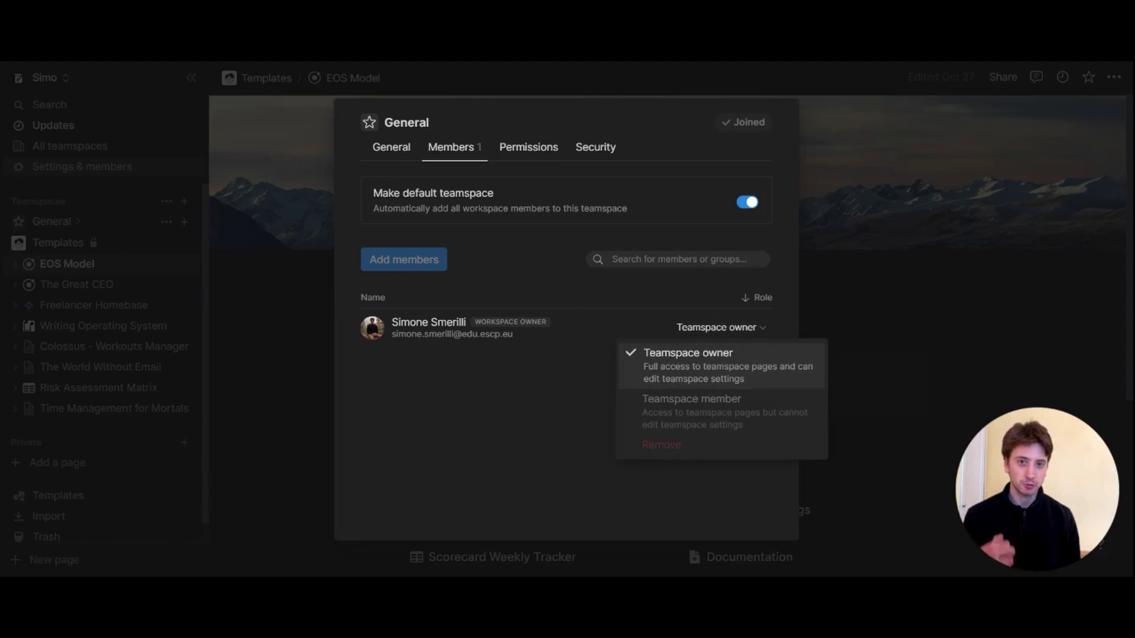
mouse_move(715, 418)
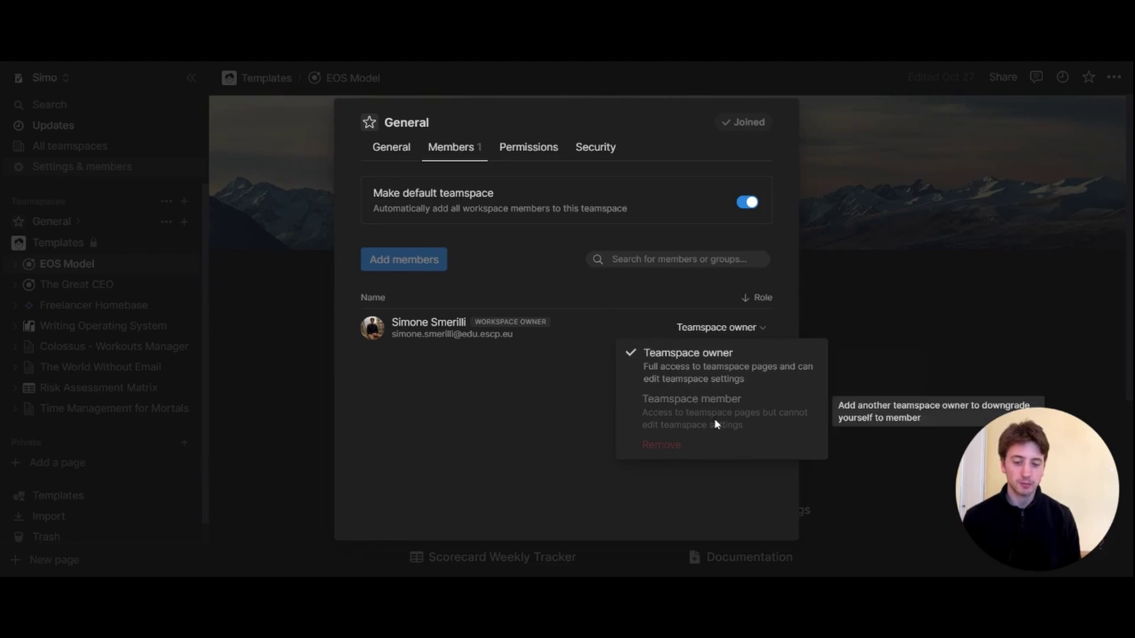
left_click(572, 310)
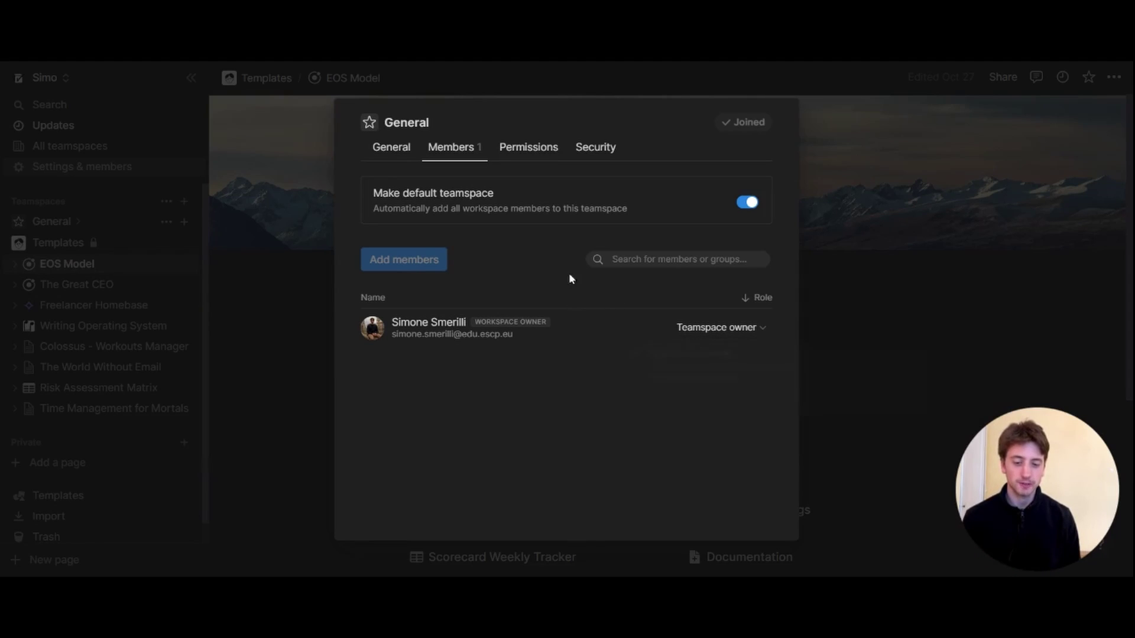
Step: Review the General teamspace's Permissions and member access levels unchanged, then view its Security tab
left_click(544, 153)
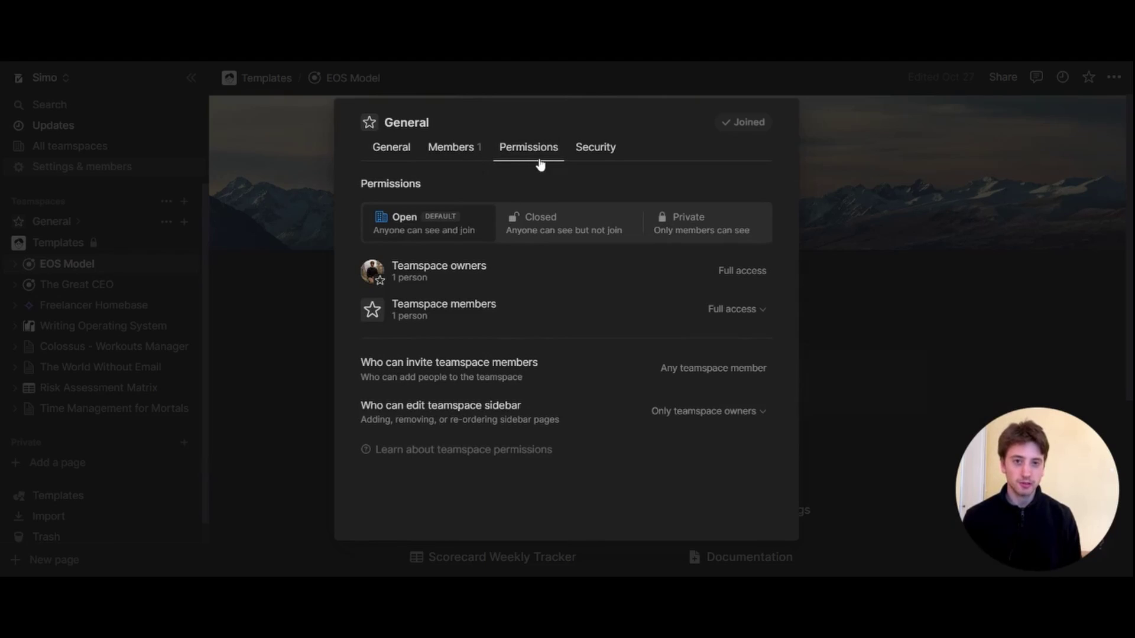
mouse_move(443, 229)
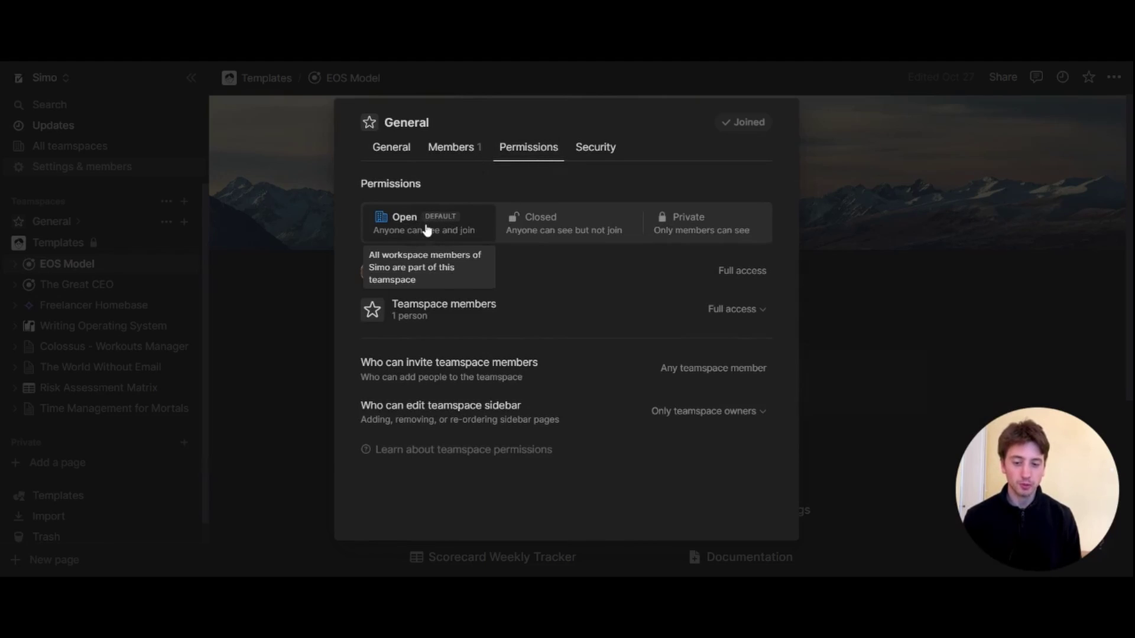
mouse_move(716, 234)
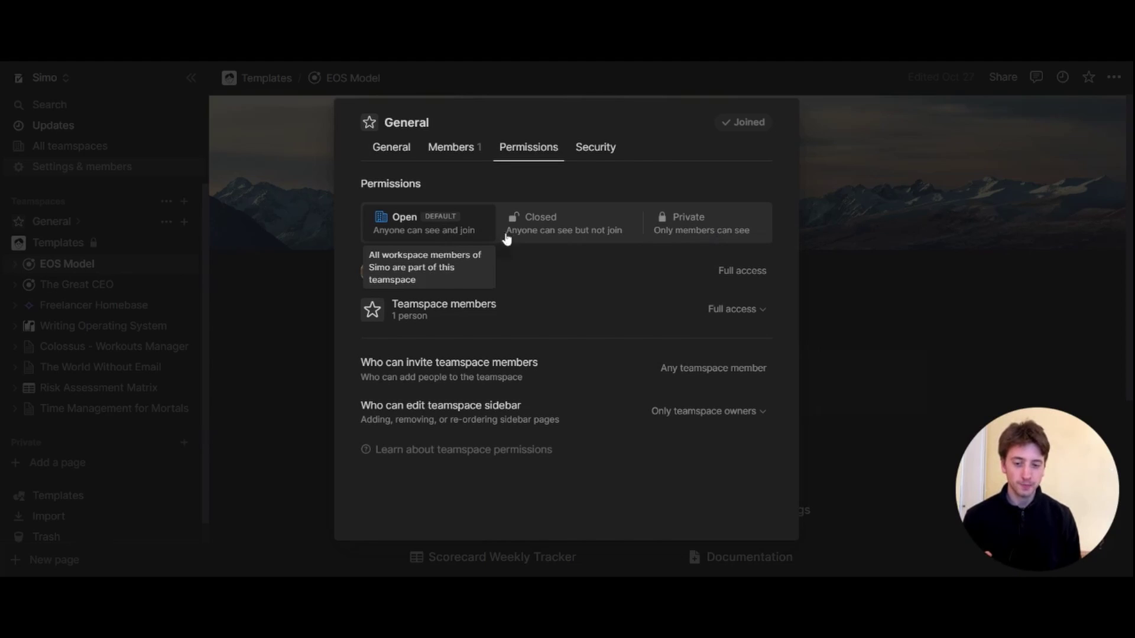
mouse_move(595, 236)
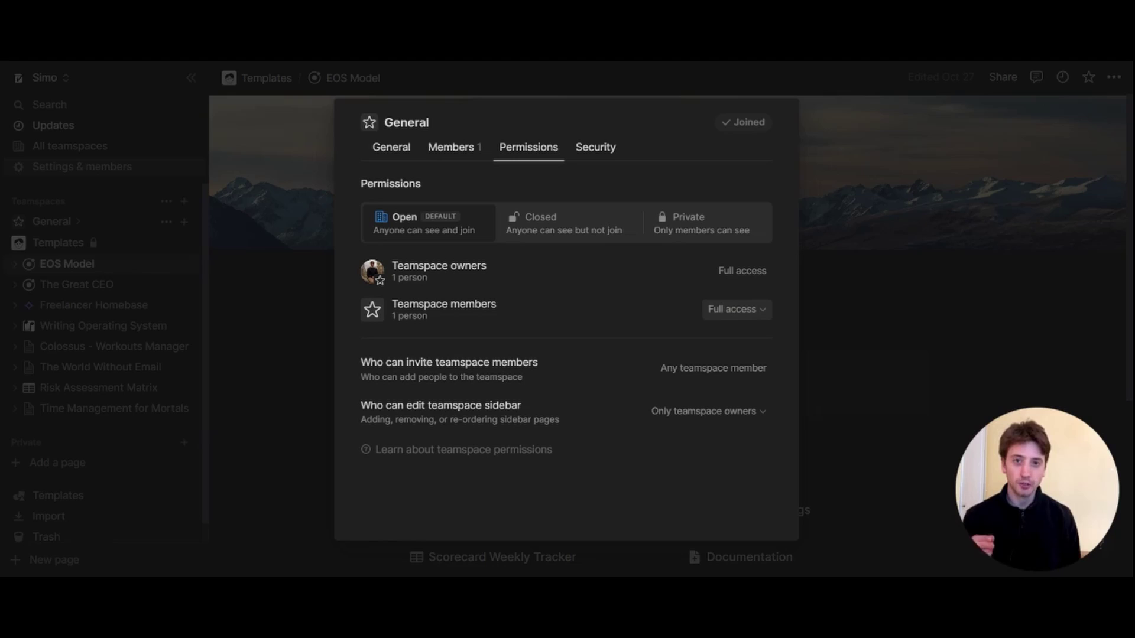
left_click(733, 317)
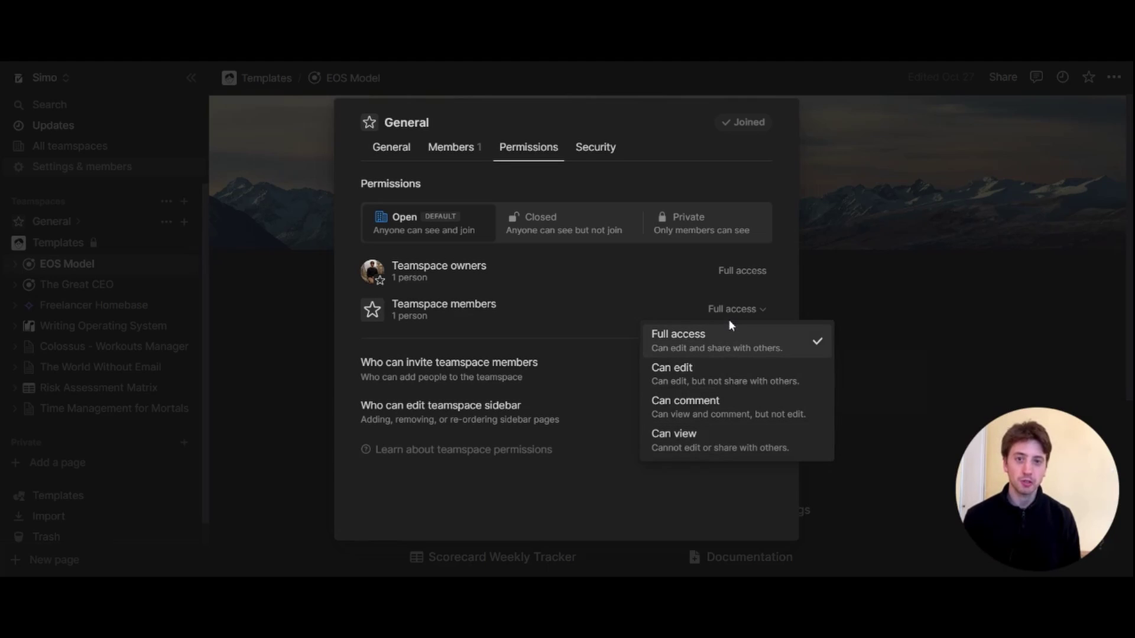
left_click(662, 302)
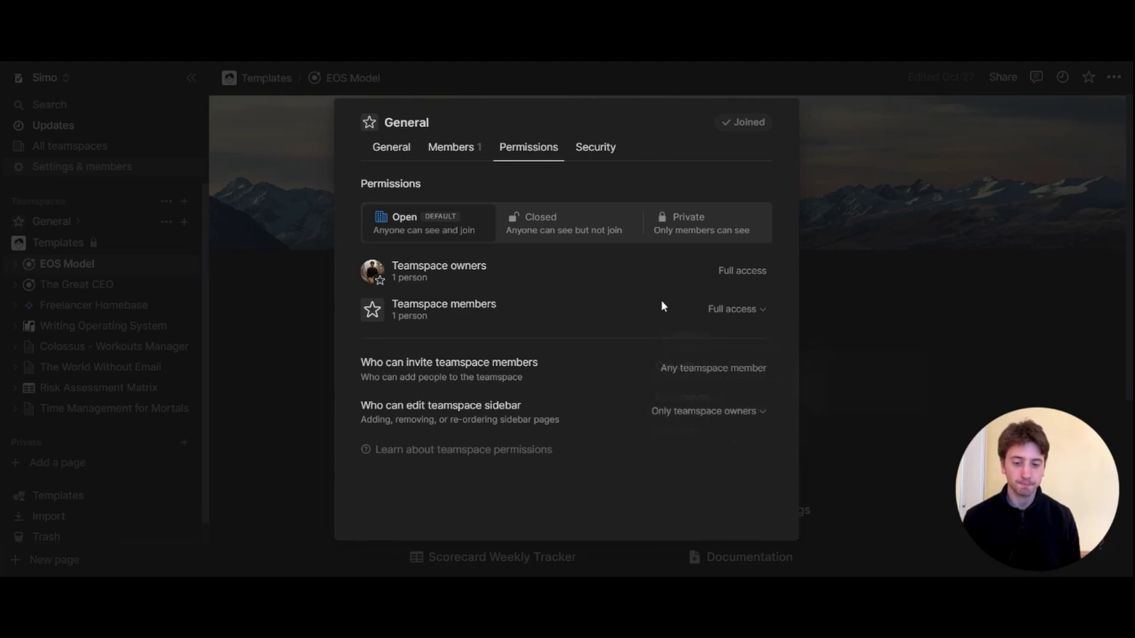
left_click(604, 155)
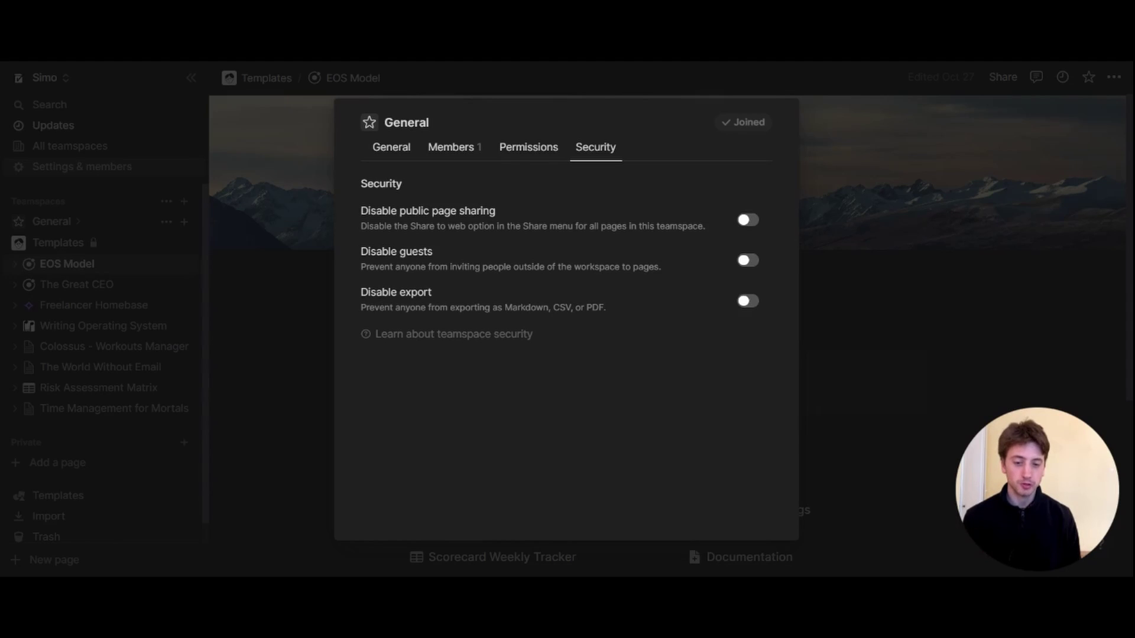
Step: Close the General teamspace settings and collapse then re-expand Templates in the sidebar
left_click(268, 273)
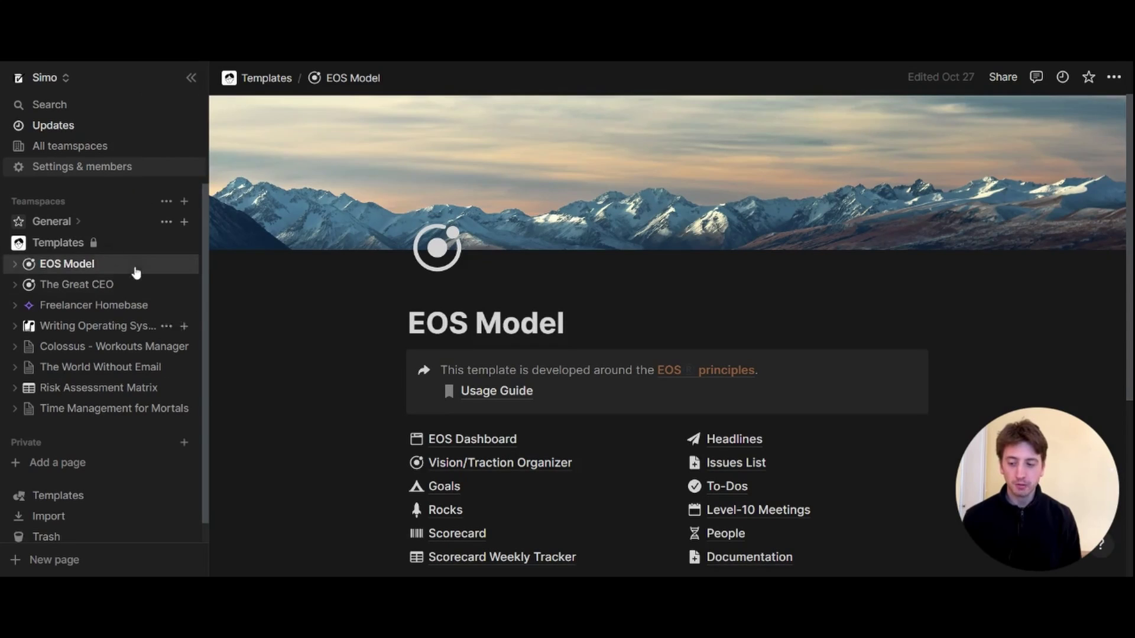
mouse_move(102, 248)
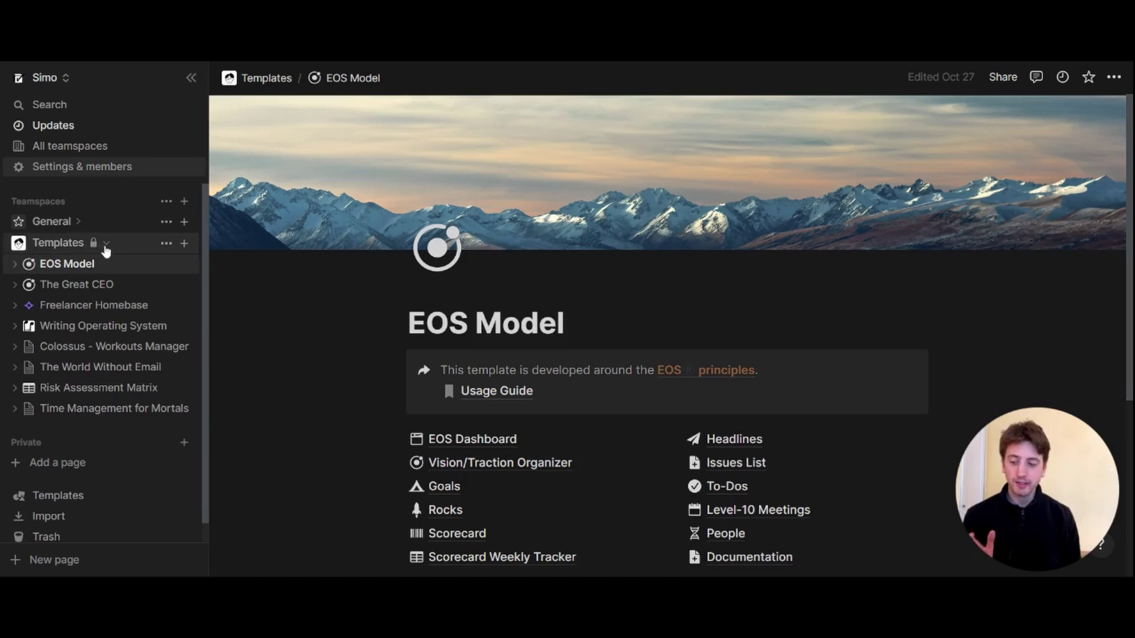
left_click(107, 246)
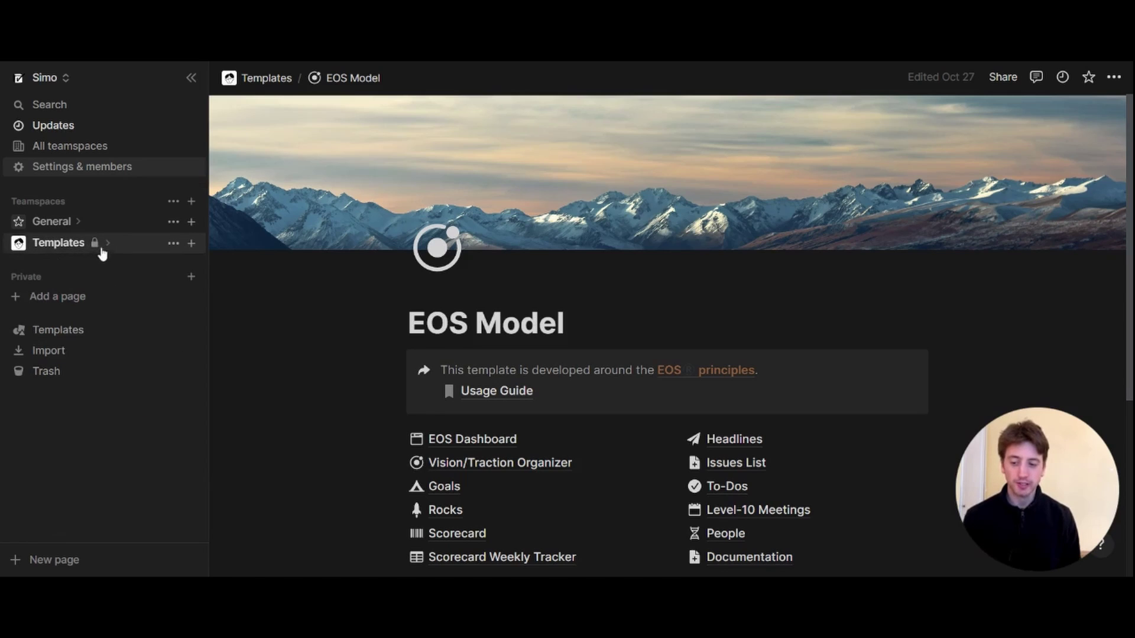
mouse_move(95, 247)
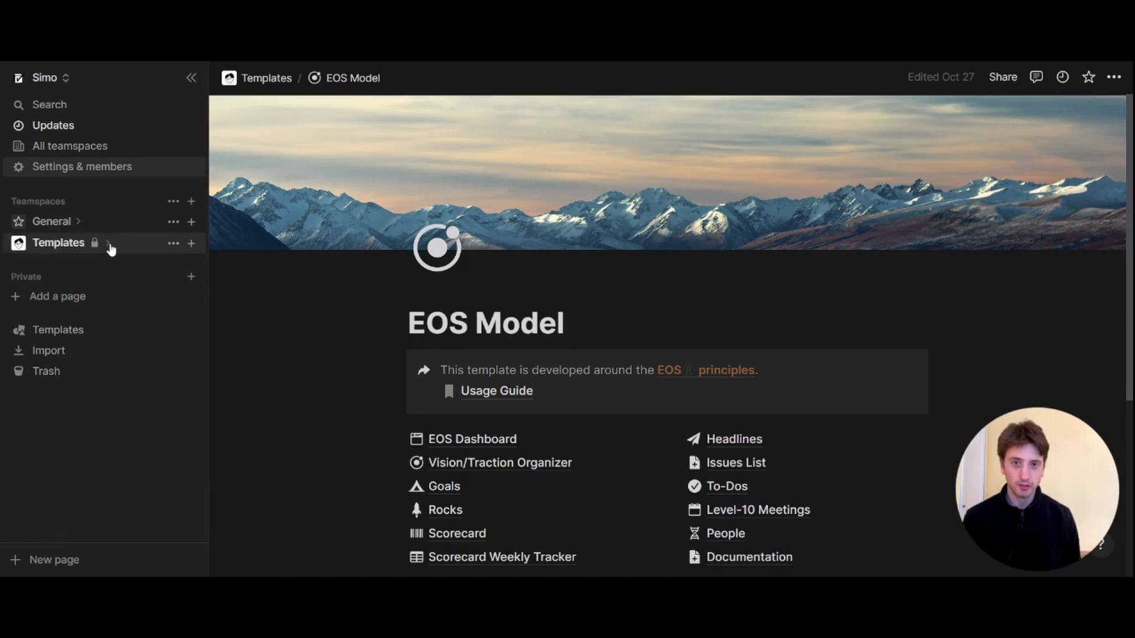
left_click(109, 246)
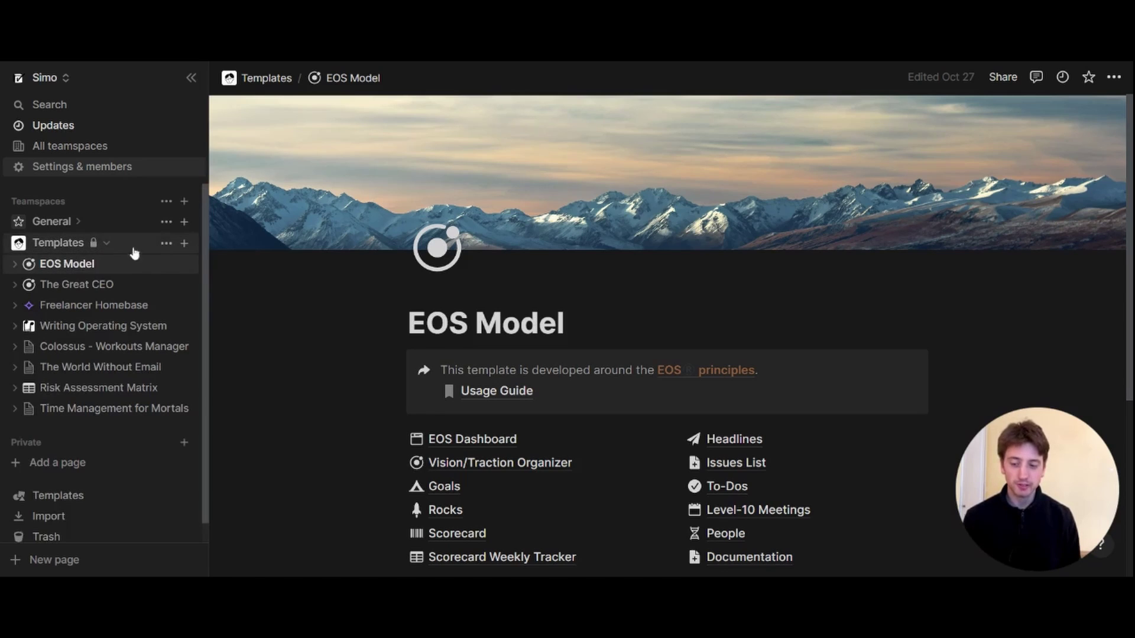
Step: Open the Templates teamspace settings and review its General, Members and Permissions tabs
left_click(167, 244)
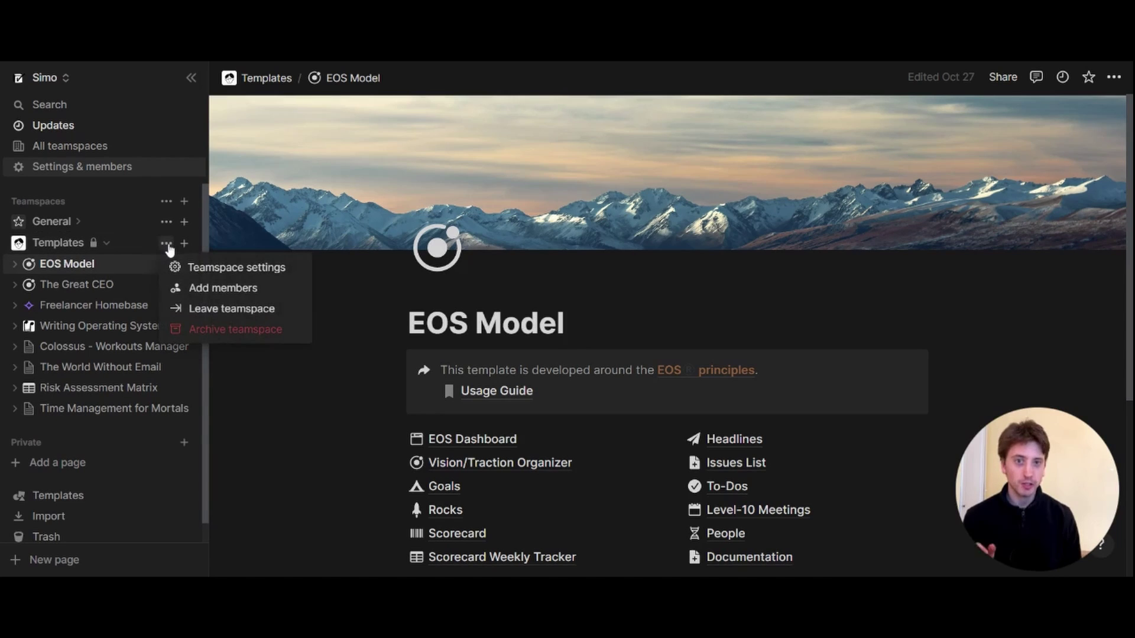
left_click(223, 266)
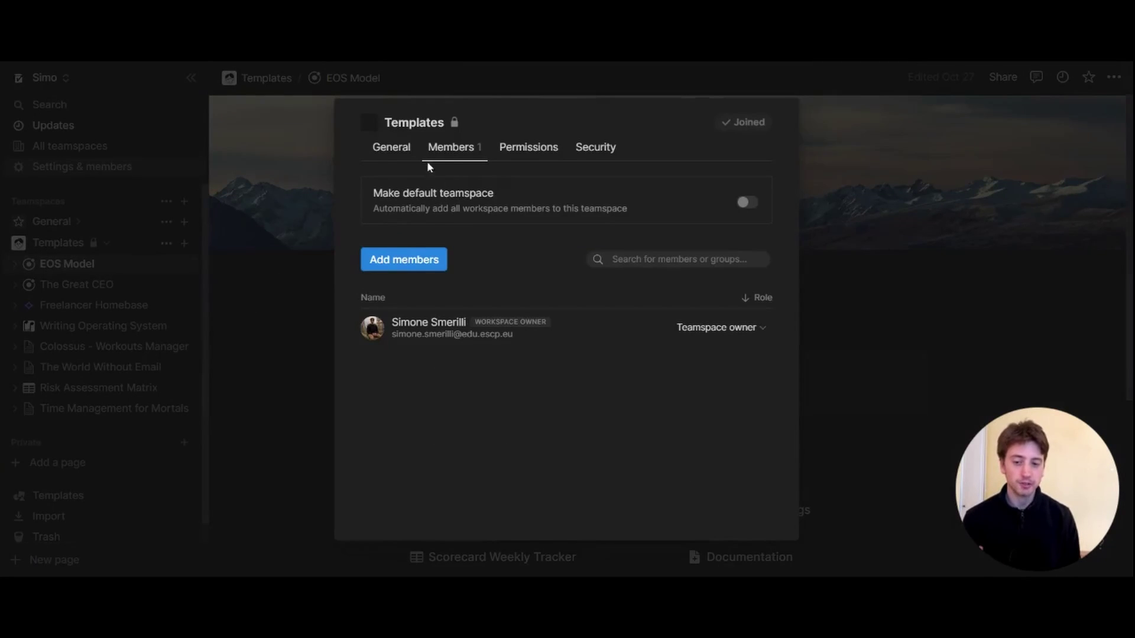
left_click(407, 146)
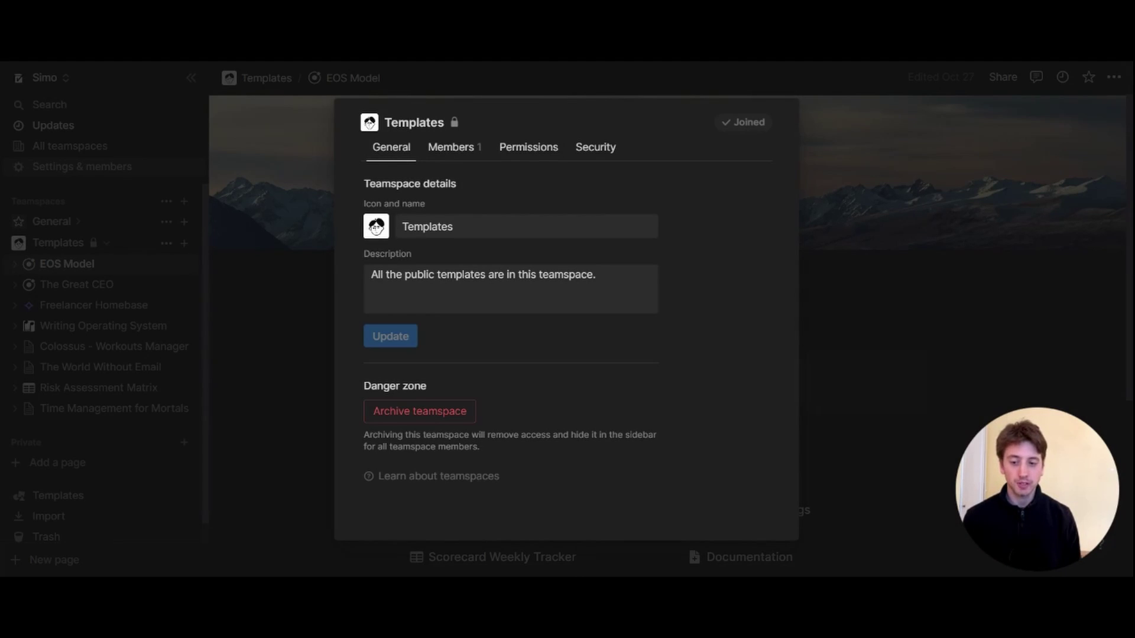
left_click(460, 153)
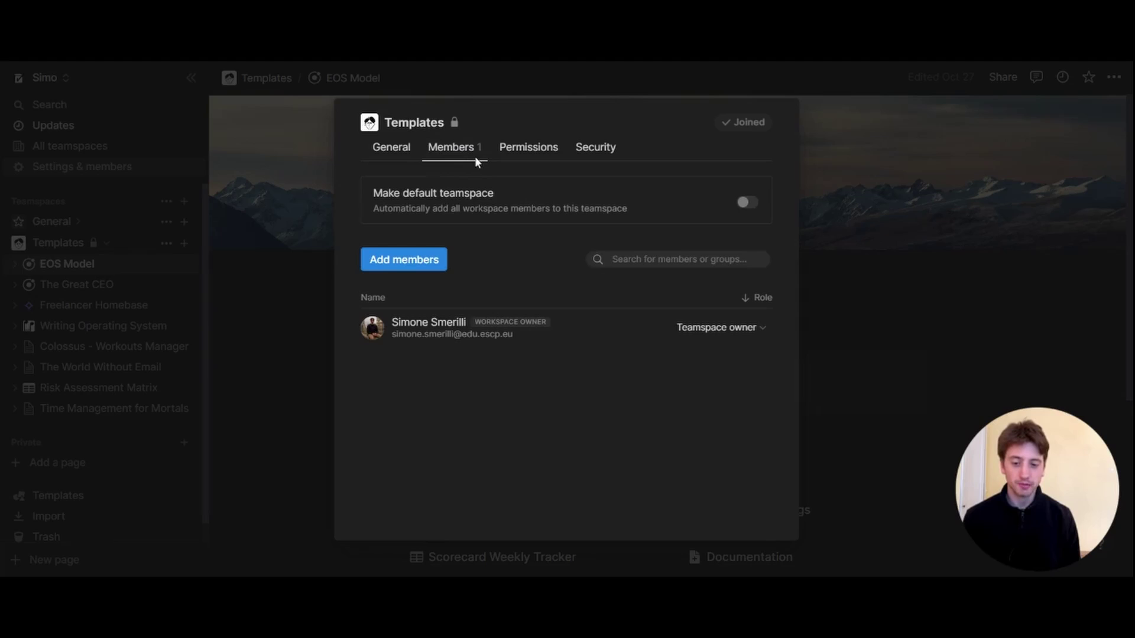
left_click(698, 330)
left_click(611, 305)
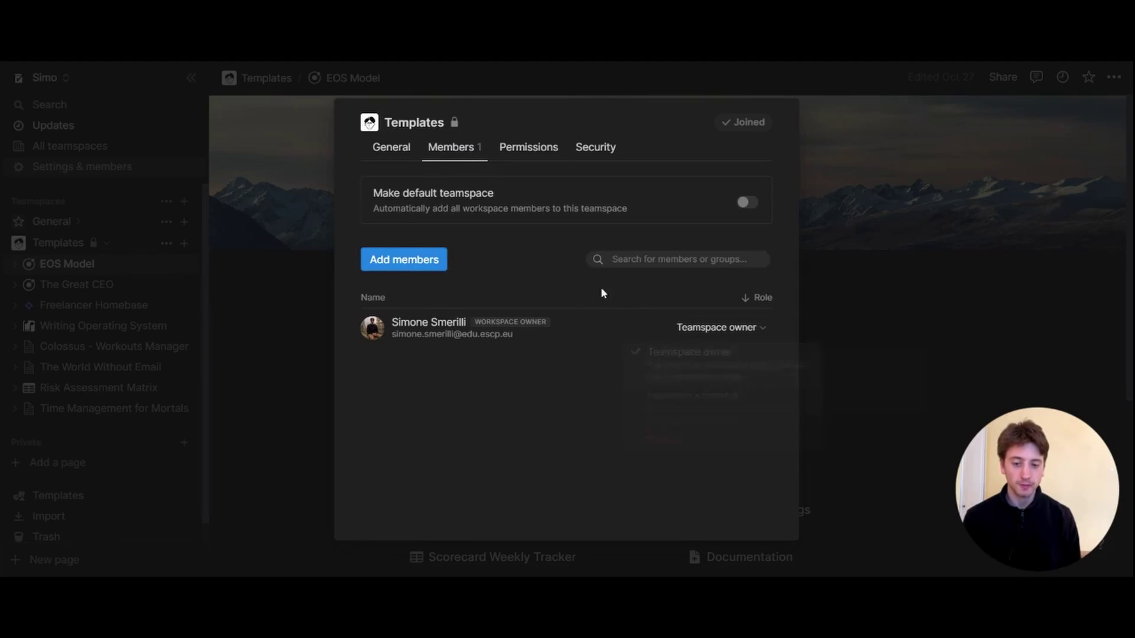
left_click(539, 159)
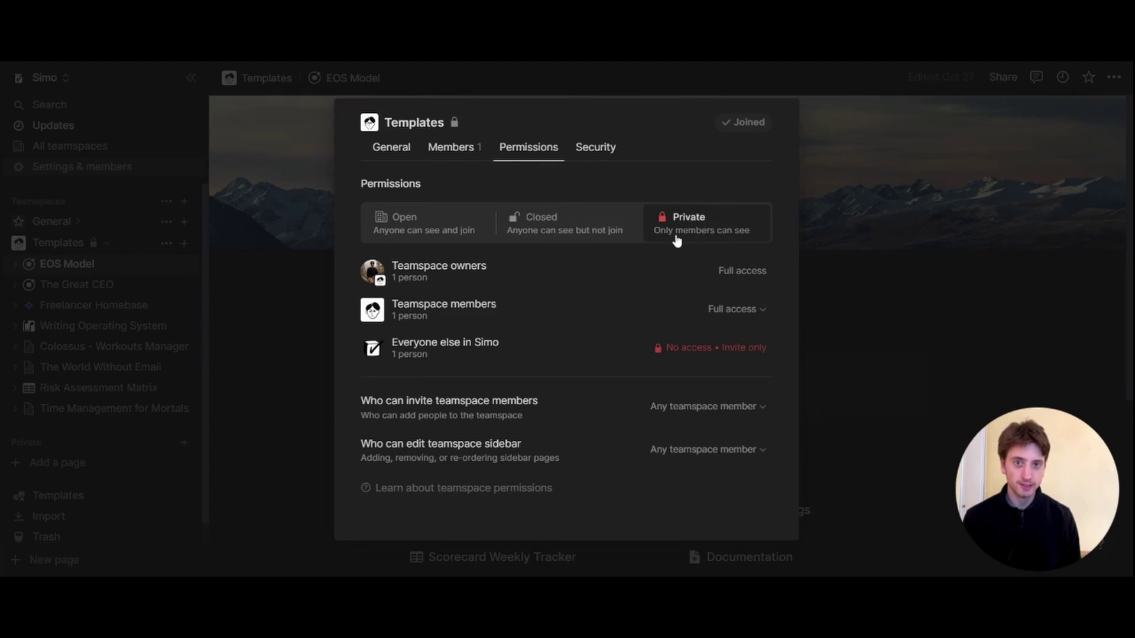
Step: Close the Templates settings and browse the list of all teamspaces before returning to the sidebar
left_click(252, 272)
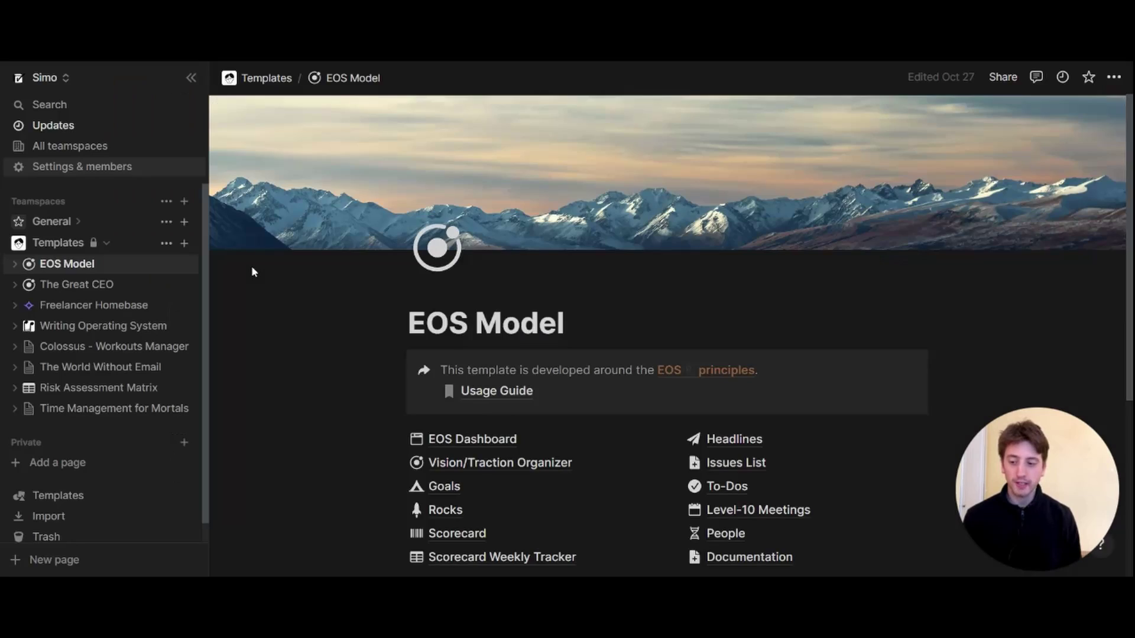
left_click(122, 153)
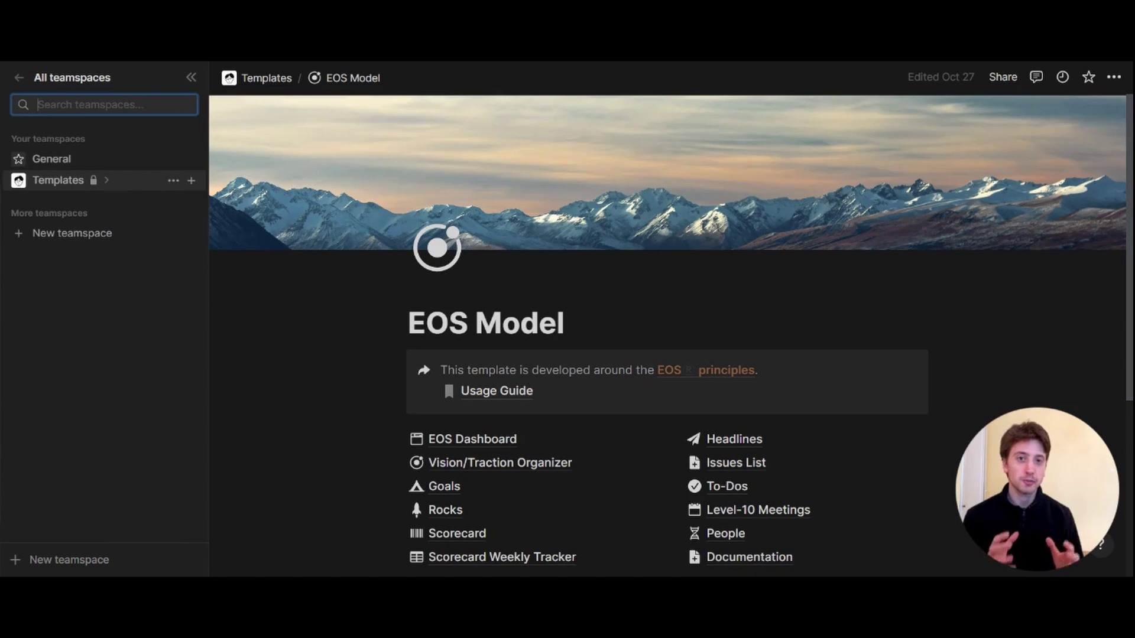
left_click(19, 77)
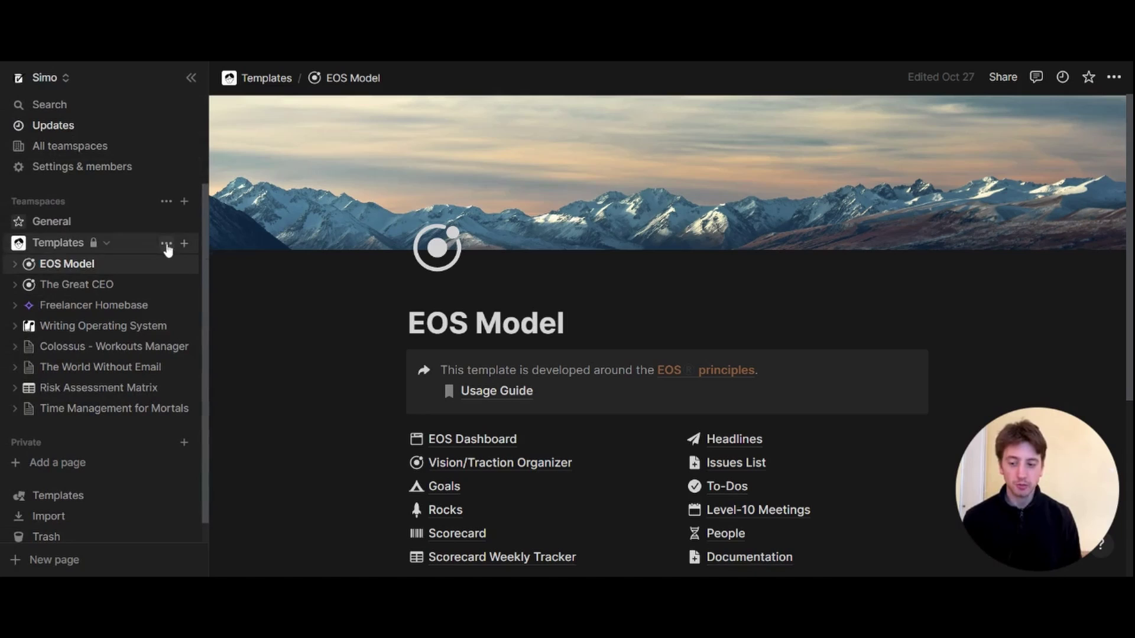
Step: Recheck the Templates teamspace's Permissions and Security tabs, then close its settings
left_click(166, 243)
left_click(236, 267)
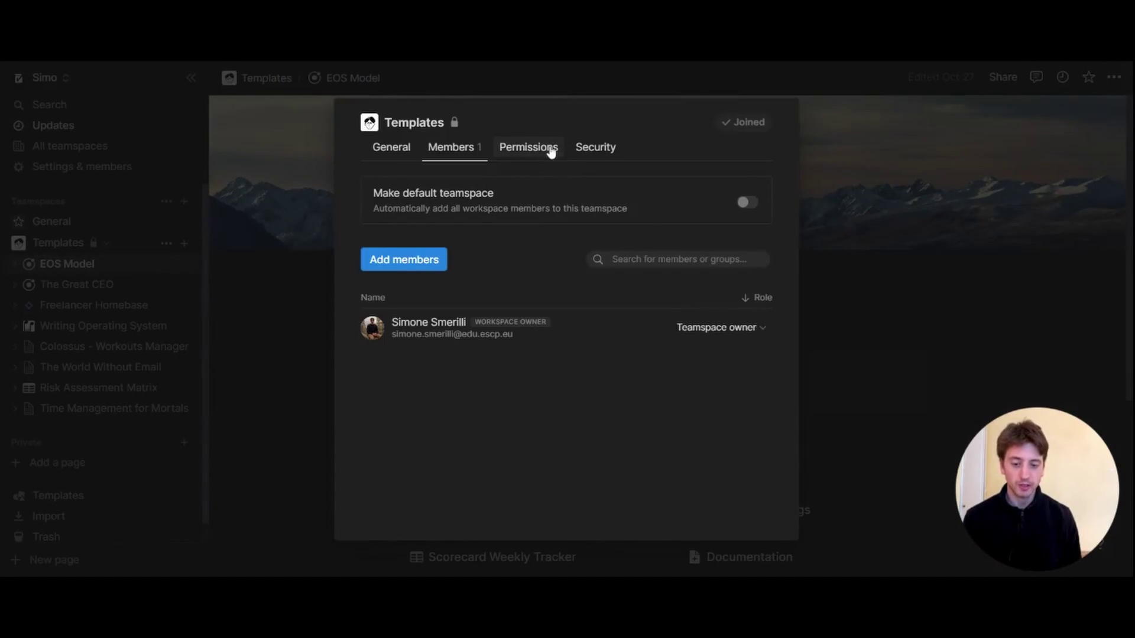
left_click(549, 151)
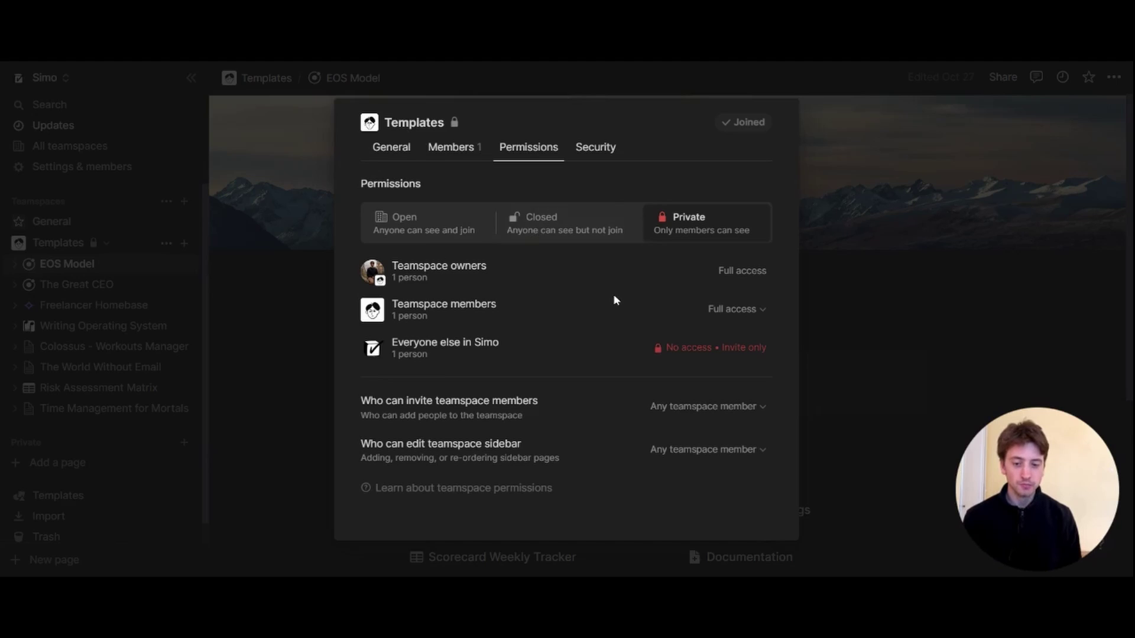
left_click(605, 156)
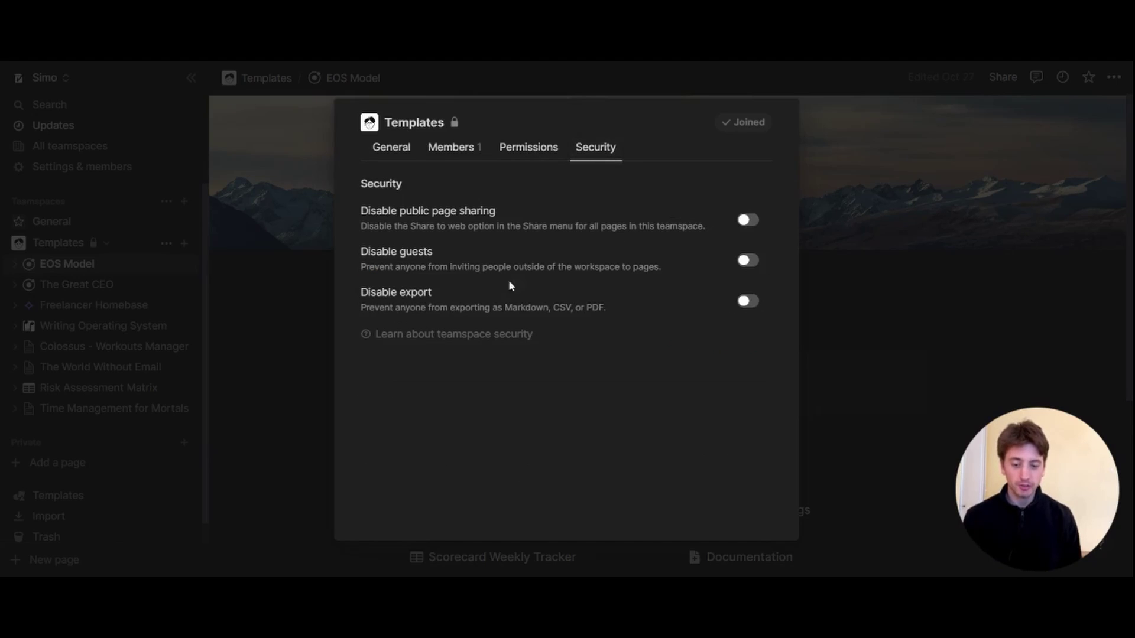
left_click(283, 304)
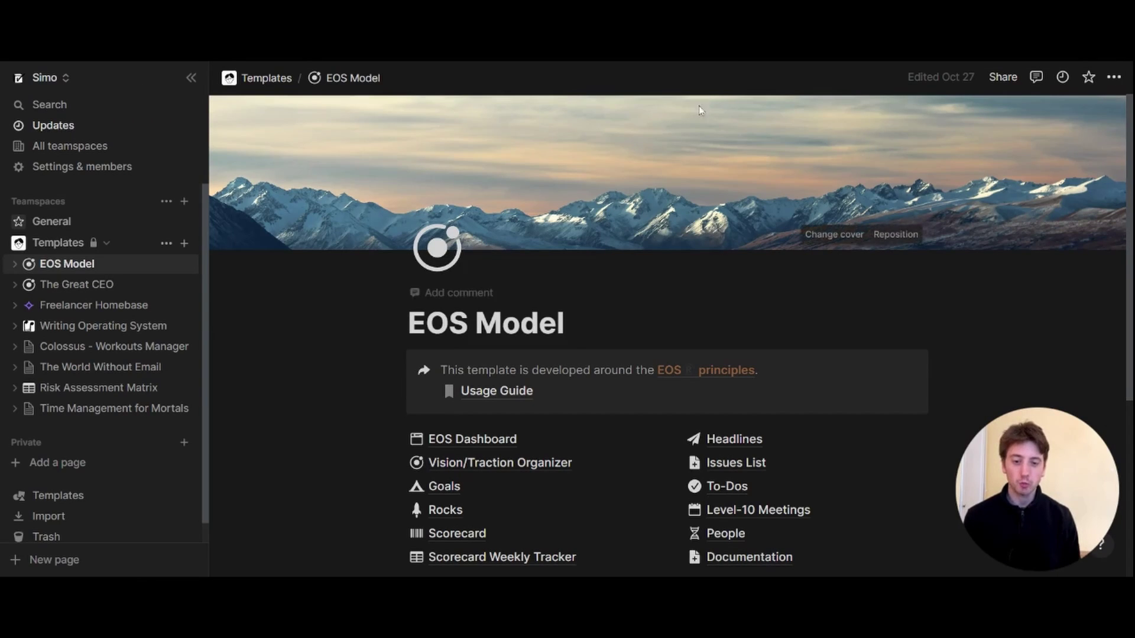